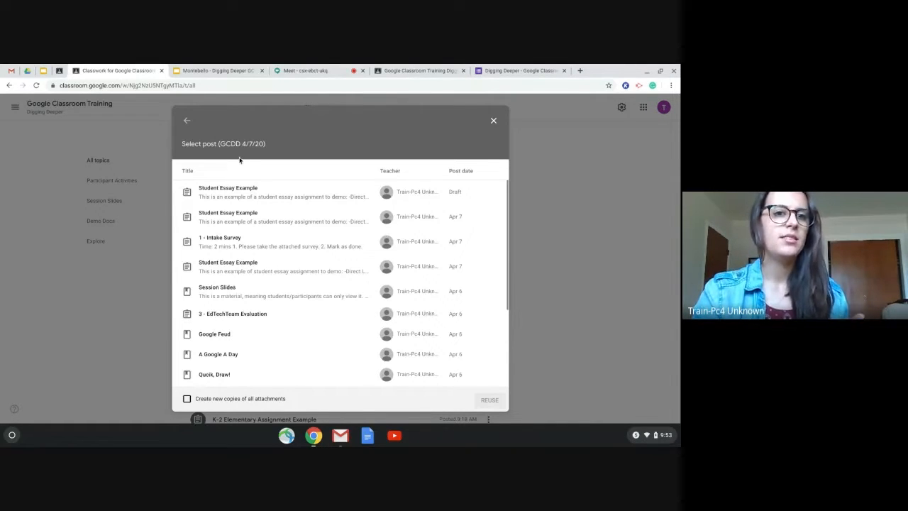
Reuse the draft Student Essay Example post from the GCDD 4/7/20 class as a new assignment
click(189, 123)
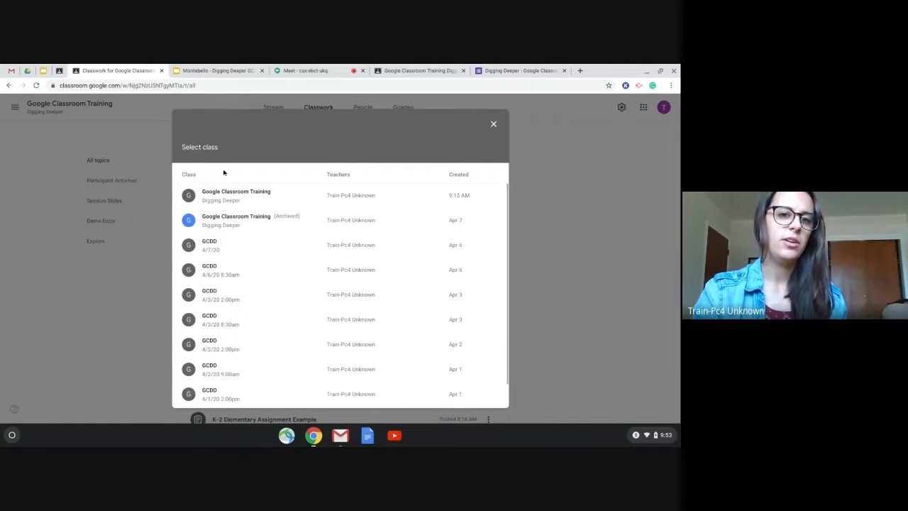
scroll(260, 273, down, 1)
scroll(261, 270, up, 1)
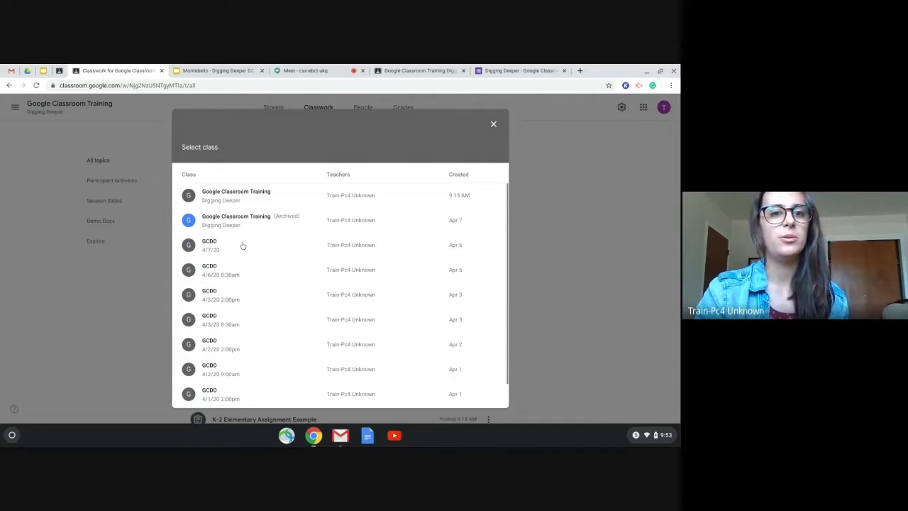
click(216, 257)
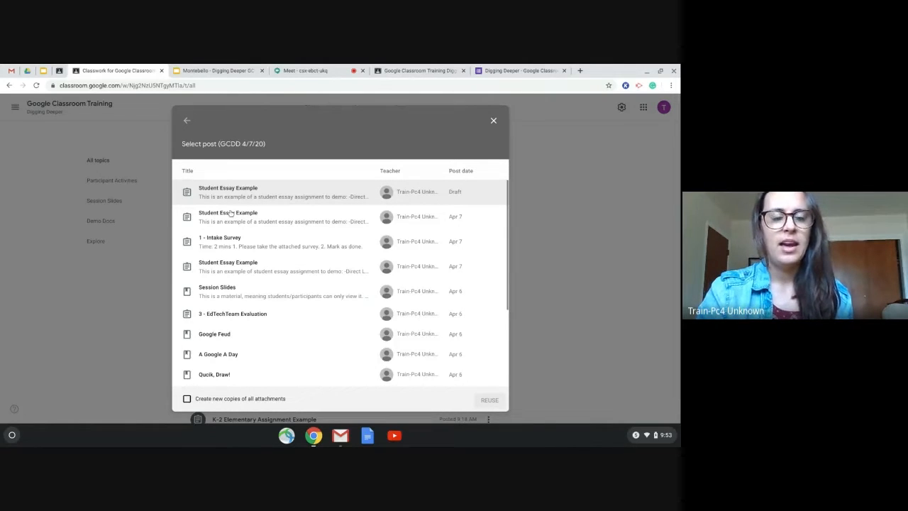
click(276, 200)
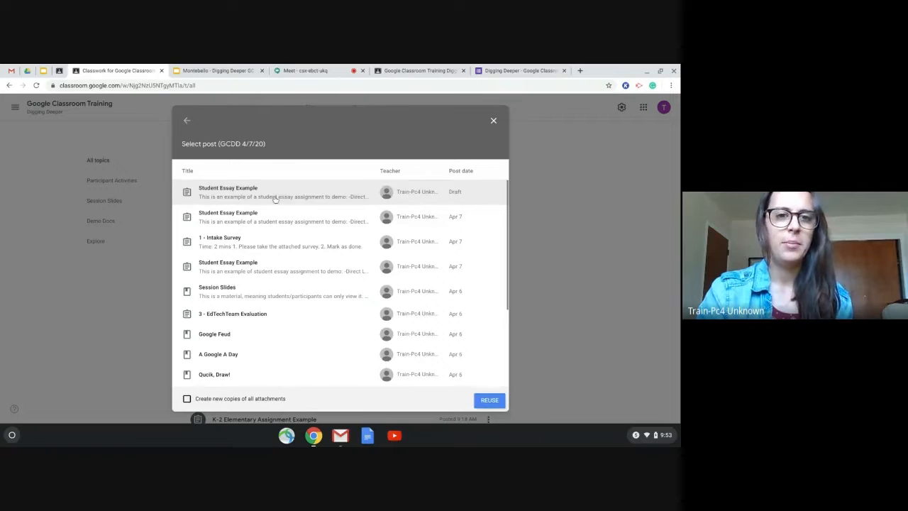
click(487, 401)
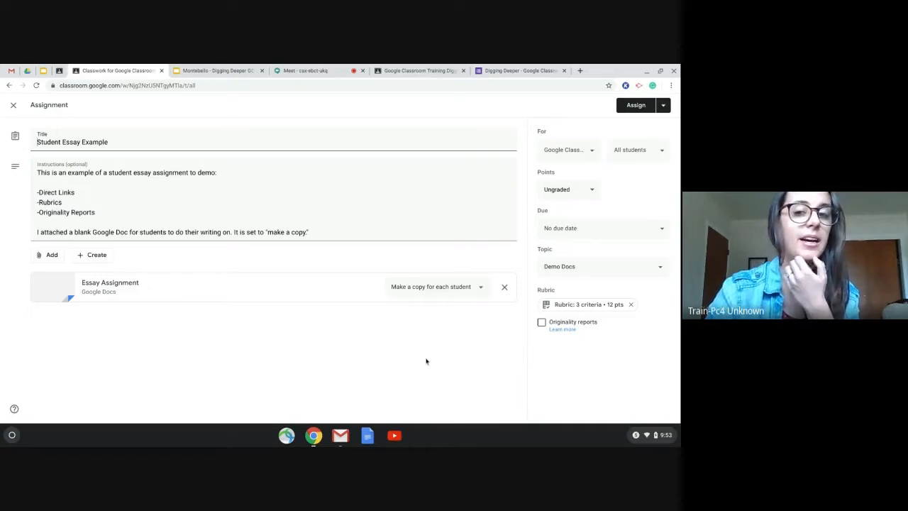
Replace the attachment with the Essay Assignment document from Google Drive and set it to Students can edit file
click(504, 287)
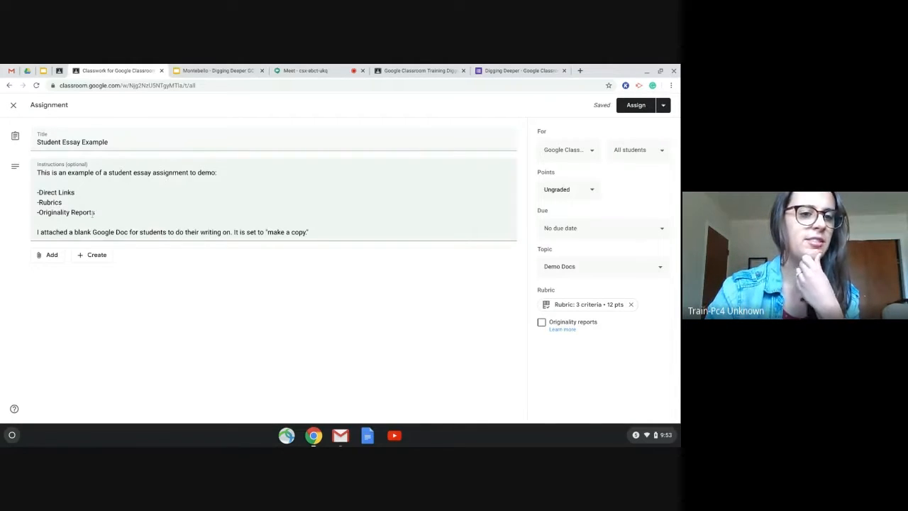
click(51, 256)
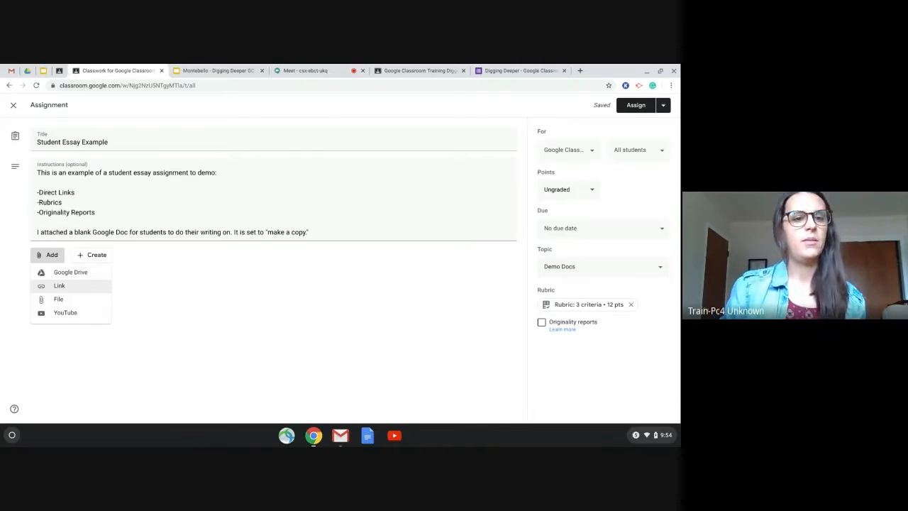
click(100, 274)
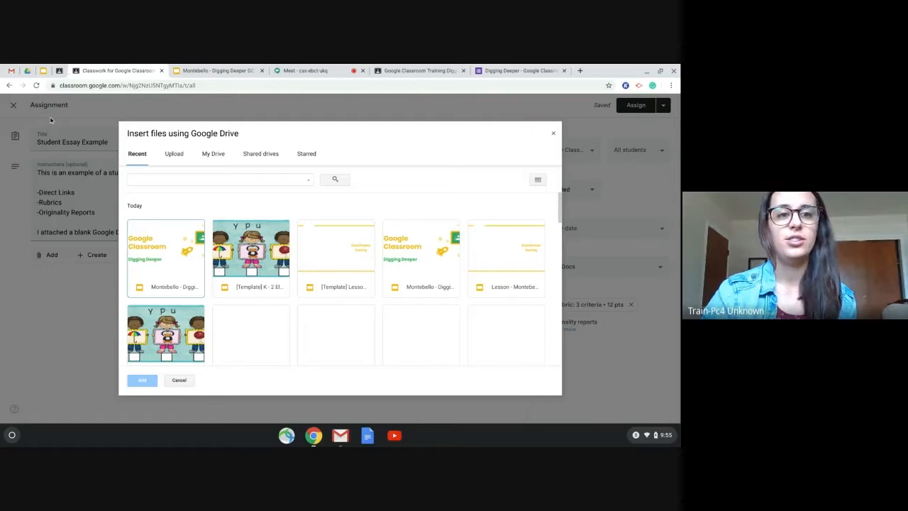
scroll(325, 347, down, 5)
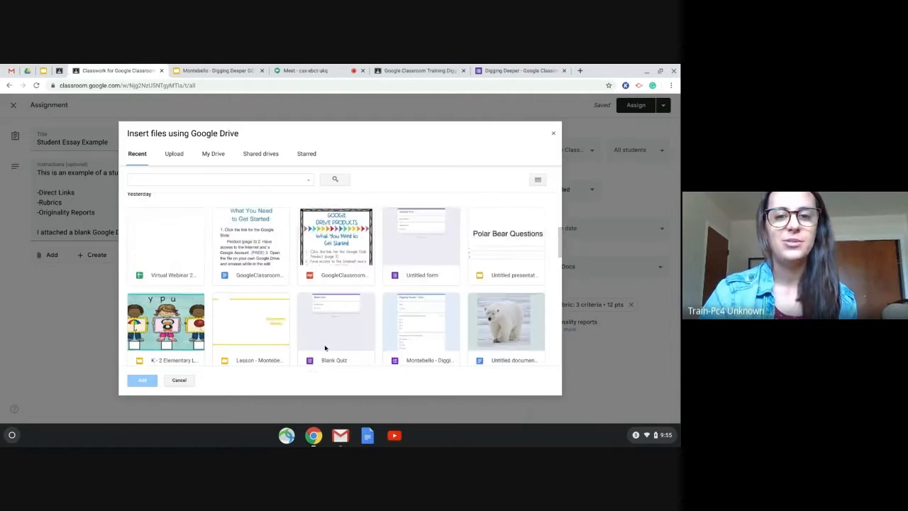
scroll(325, 347, down, 3)
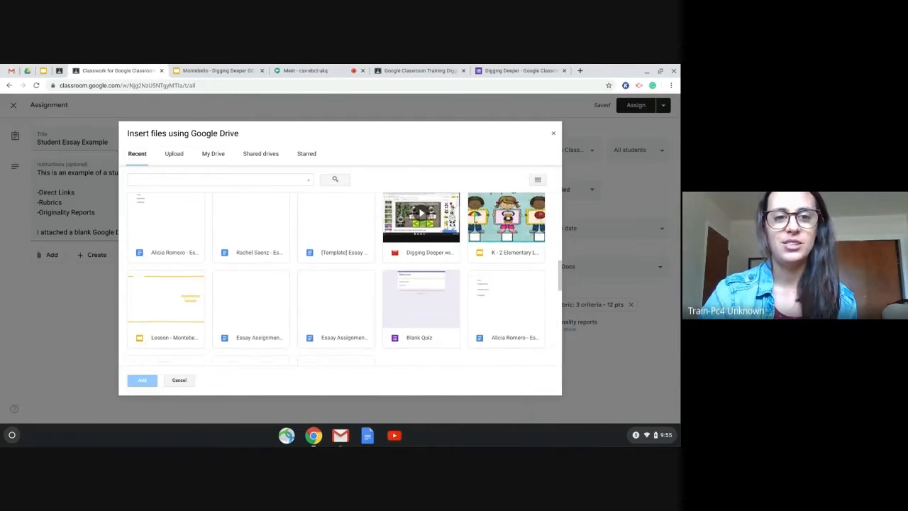
scroll(338, 309, down, 2)
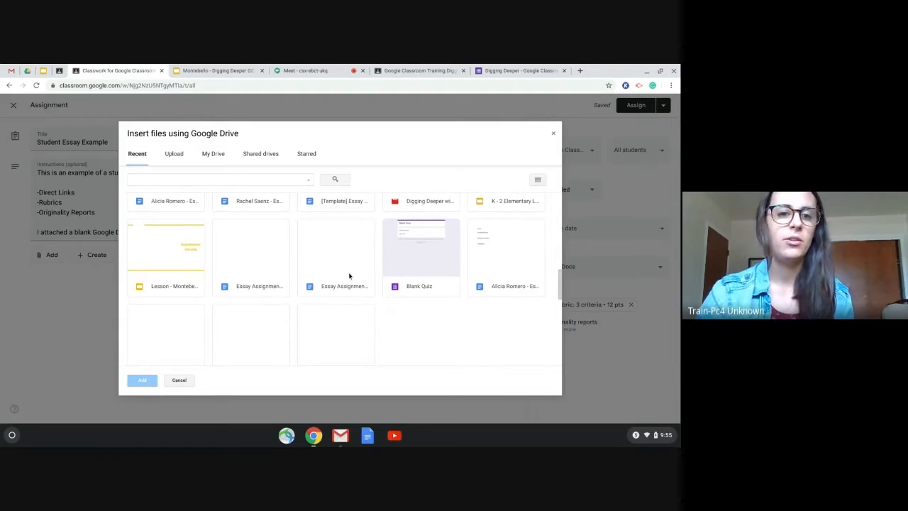
click(322, 246)
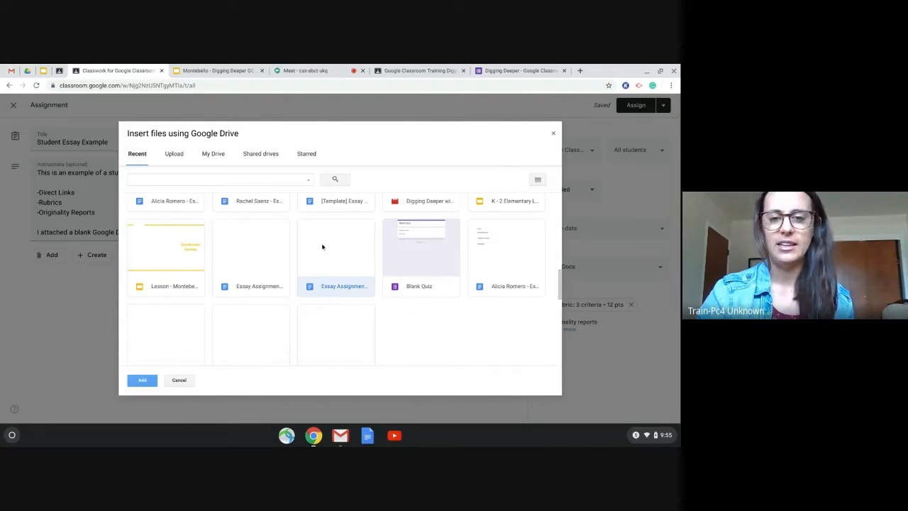
click(142, 381)
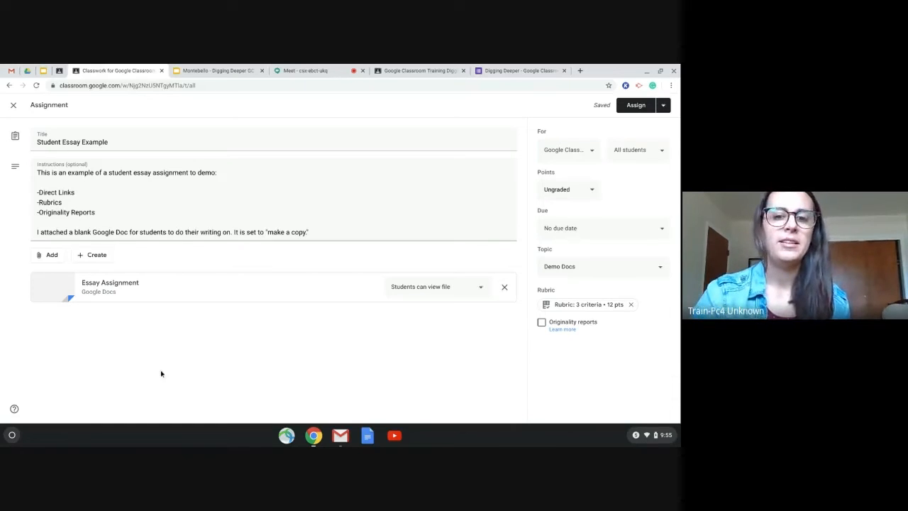
click(456, 295)
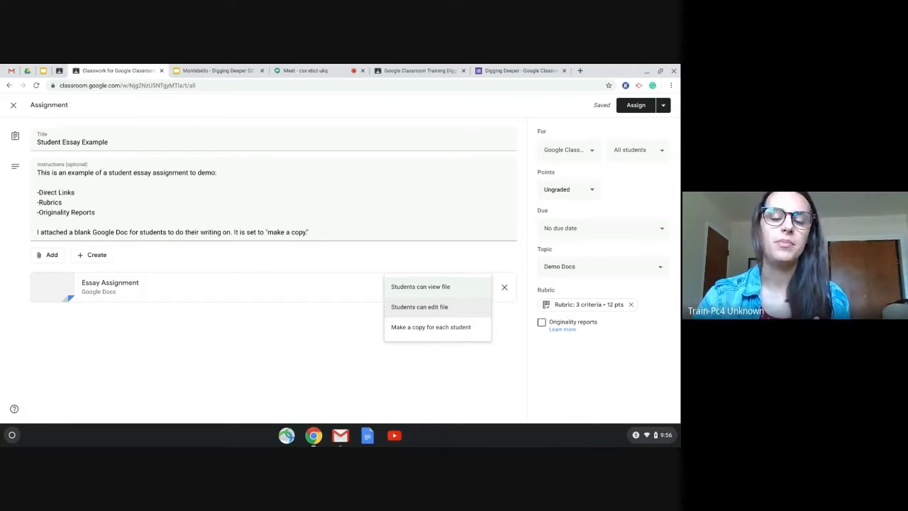
click(442, 308)
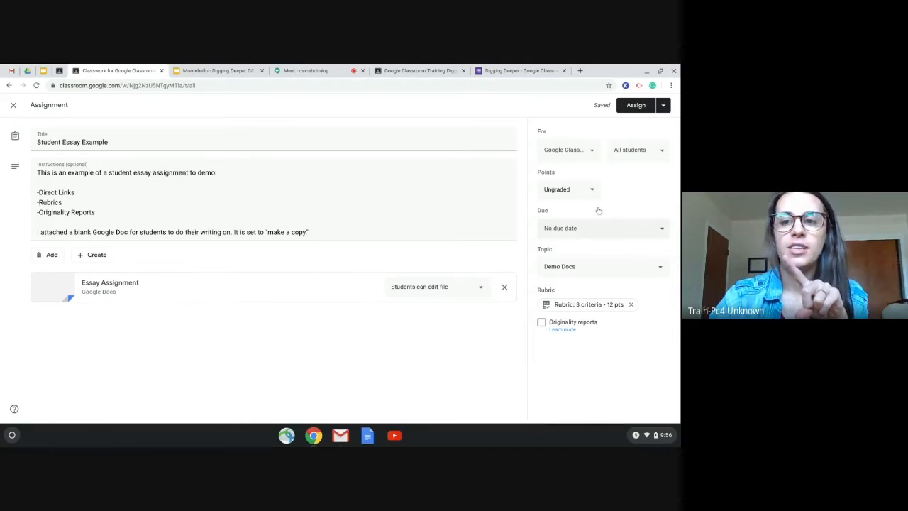
Clear the all-students selection and assign the essay only to the first five students in the class list
click(660, 158)
click(659, 158)
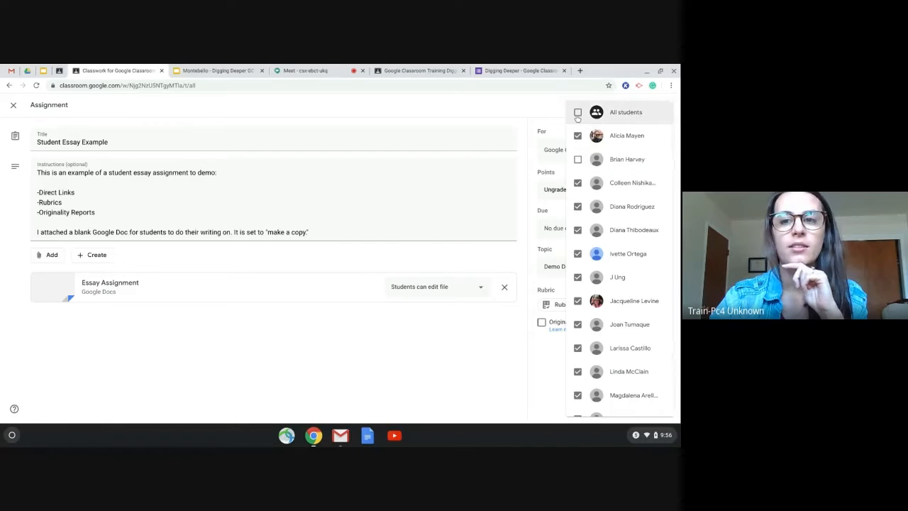
click(578, 114)
click(577, 114)
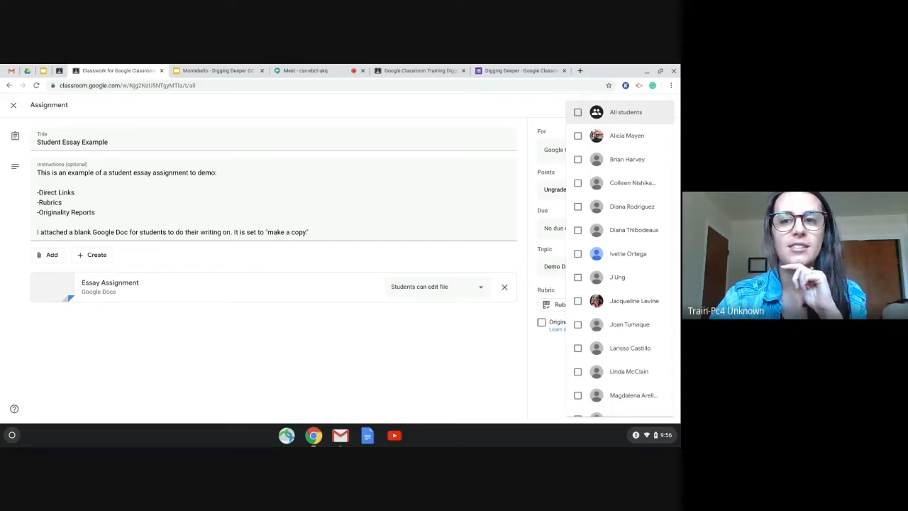
click(578, 135)
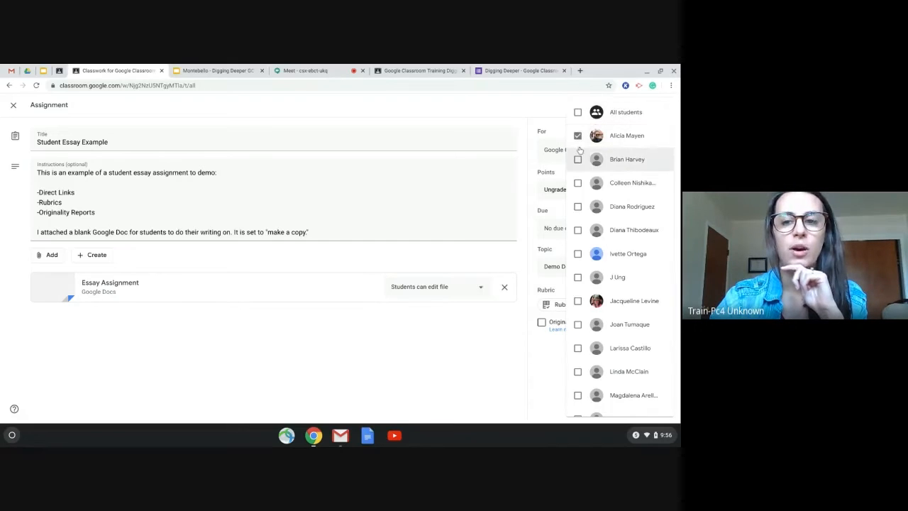
click(577, 159)
click(577, 183)
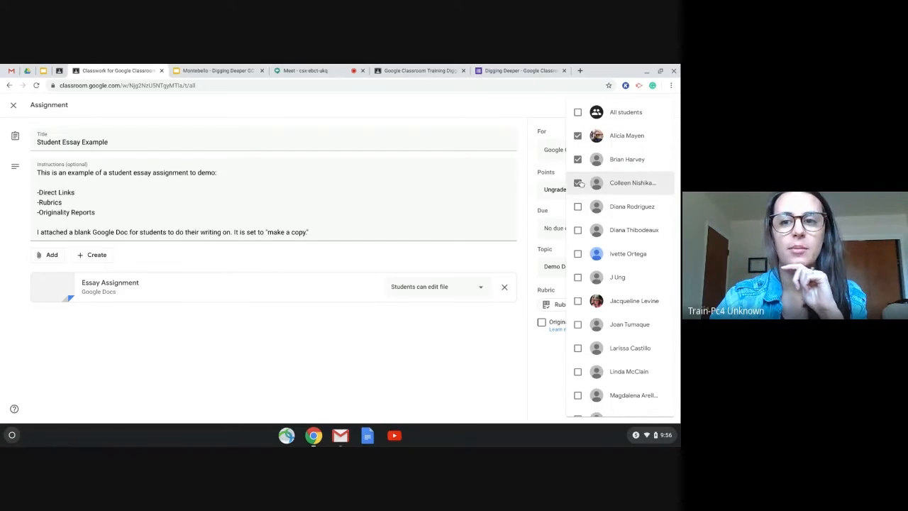
click(578, 207)
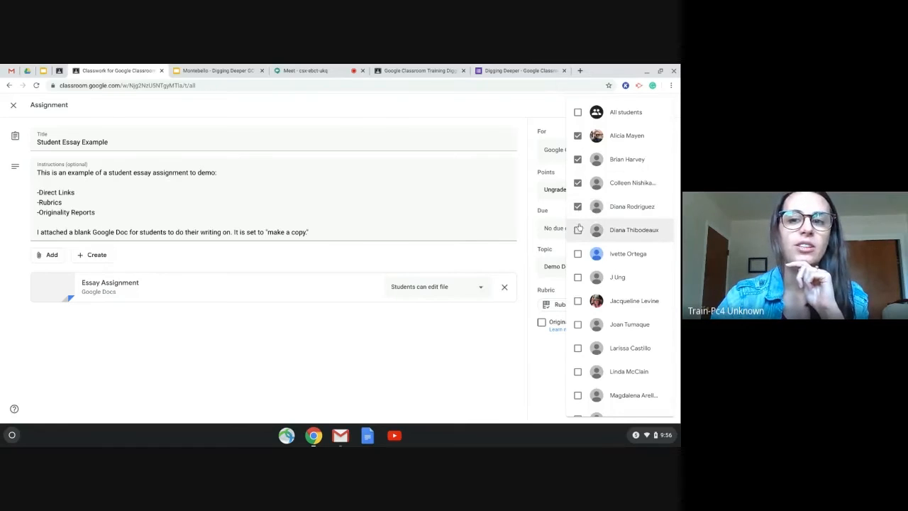
click(577, 230)
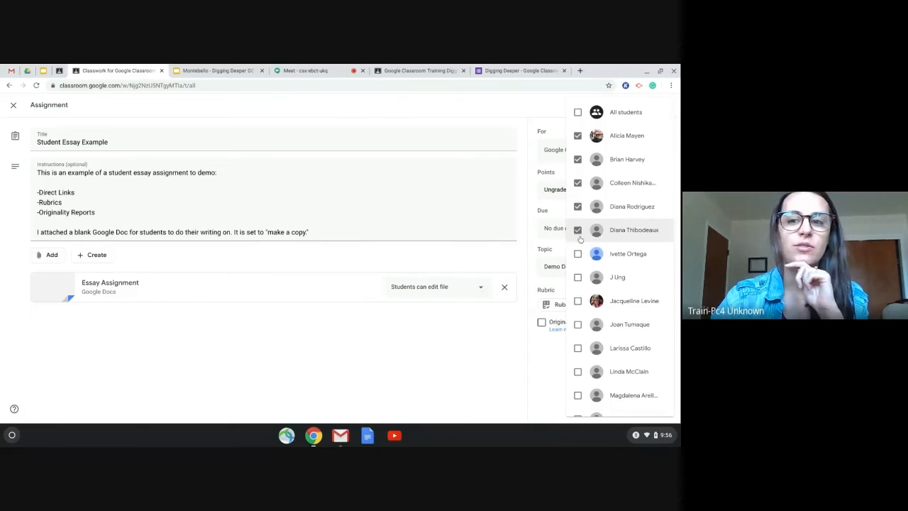
click(380, 360)
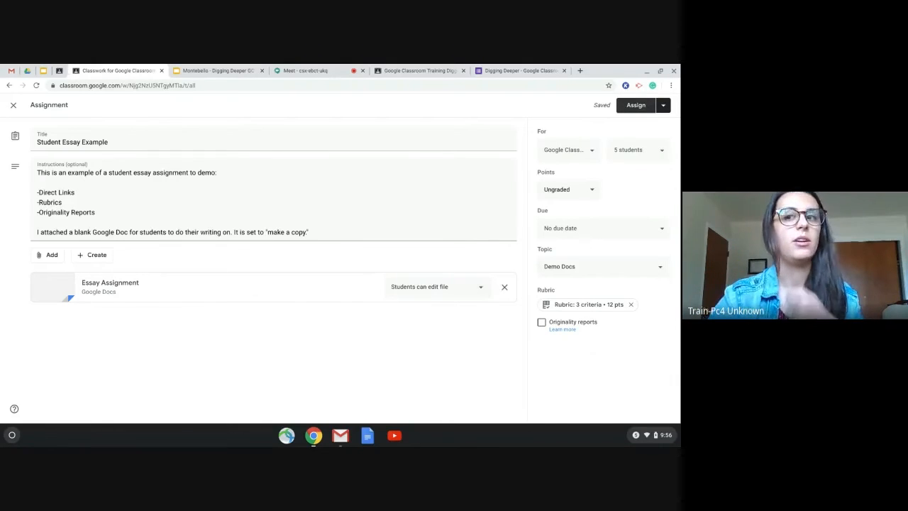
Remove the attached document, attach Essay Assignment from Google Drive again and set it to Students can edit file
click(505, 287)
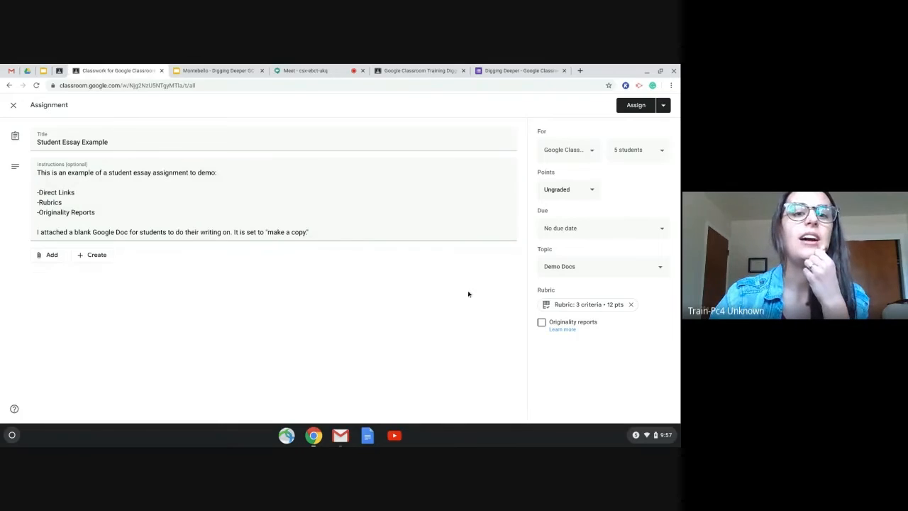
click(61, 255)
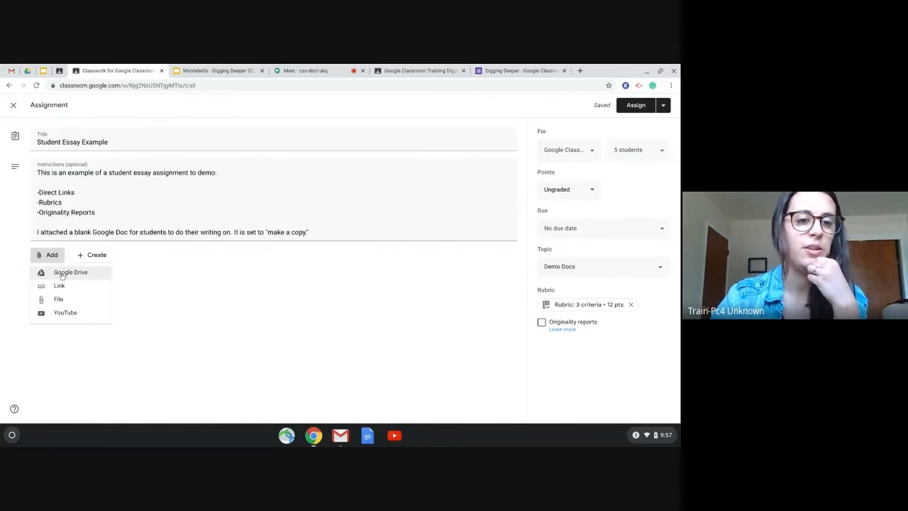
click(62, 273)
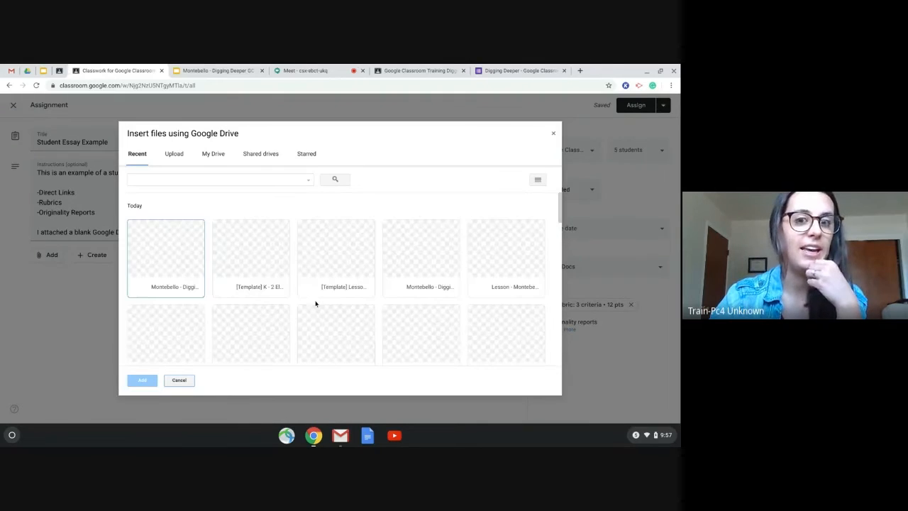
scroll(316, 304, down, 10)
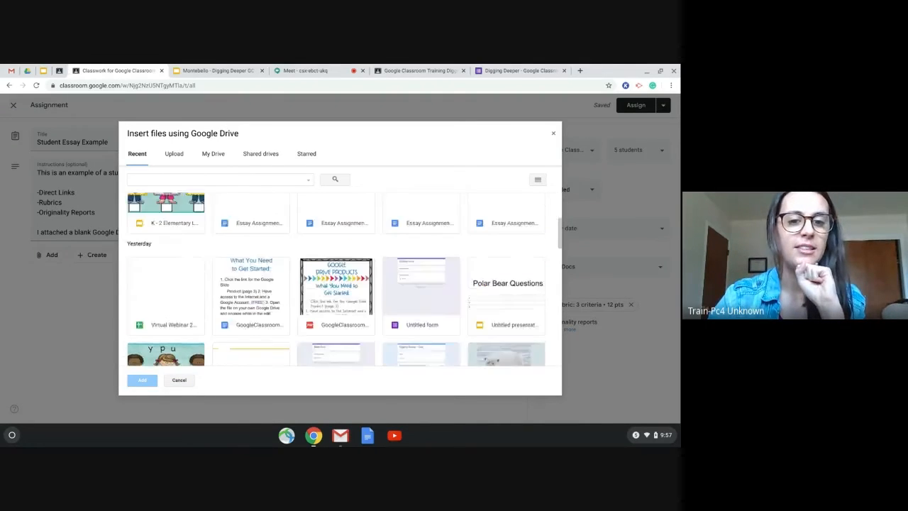
scroll(331, 284, down, 2)
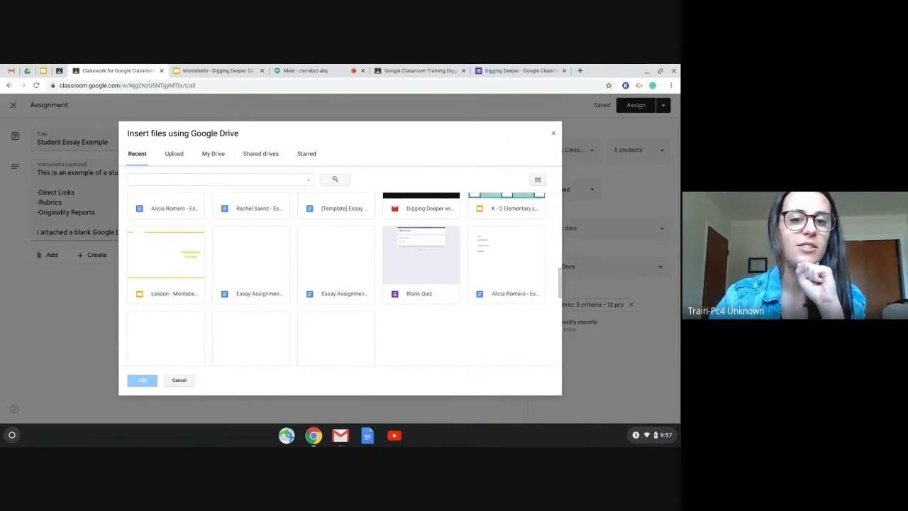
click(331, 284)
click(144, 383)
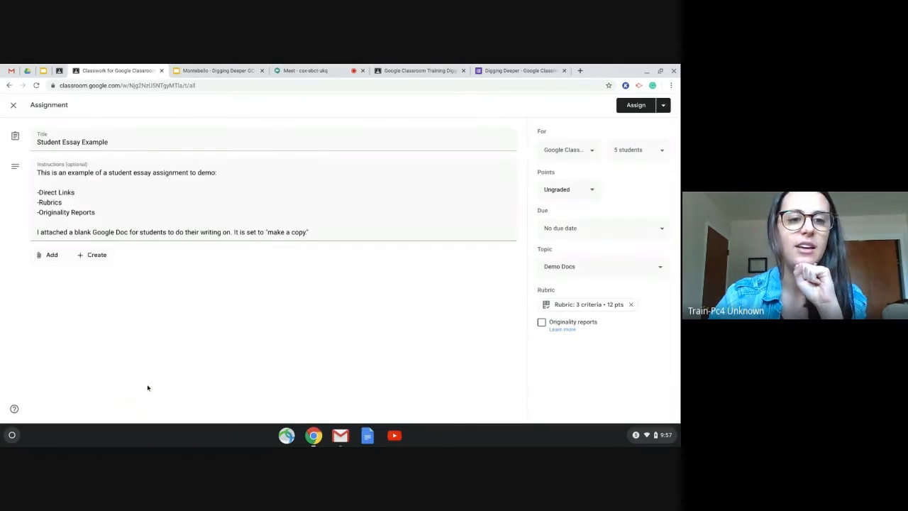
click(428, 286)
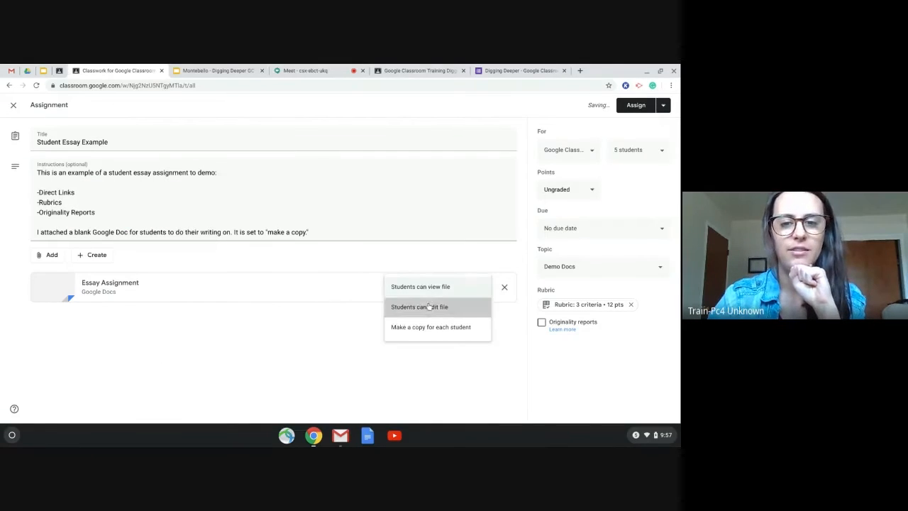
click(425, 307)
Clear the selected recipients and assign the essay to the sixth through ninth students in the class list instead
click(644, 149)
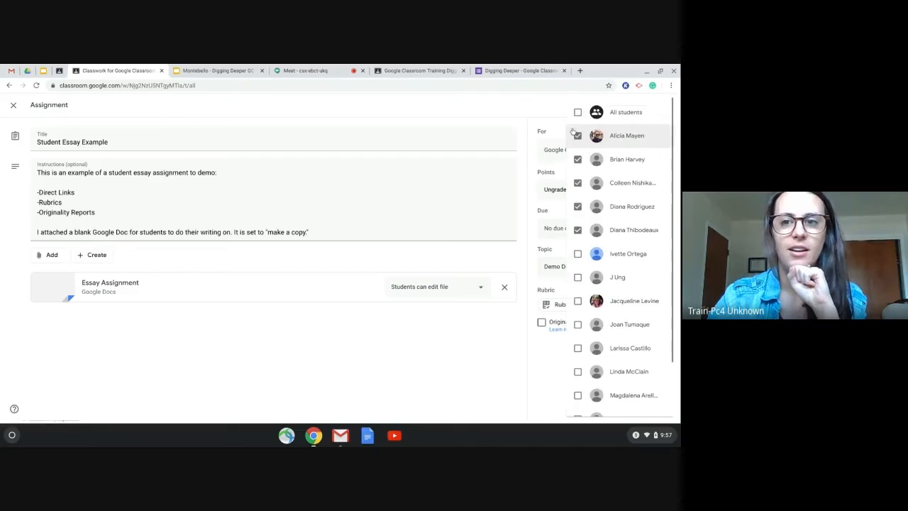
click(578, 111)
click(578, 111)
click(577, 254)
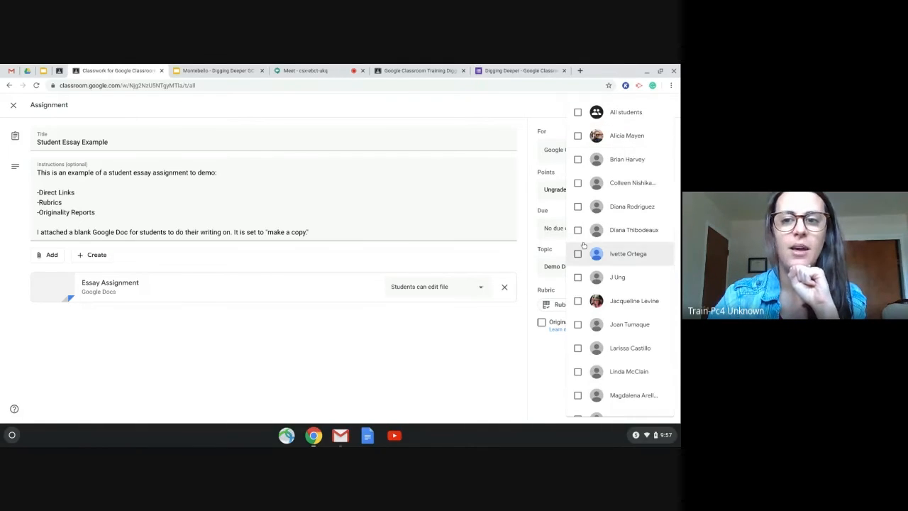
click(577, 277)
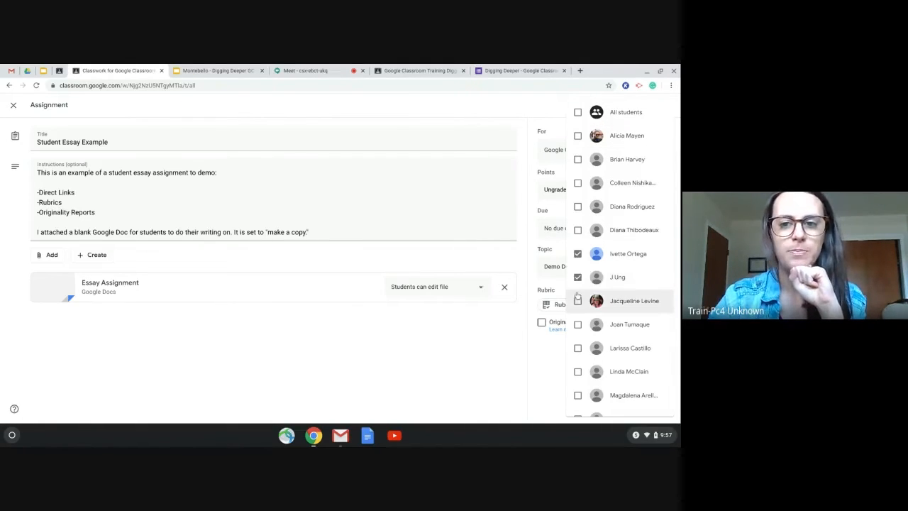
click(578, 301)
click(578, 326)
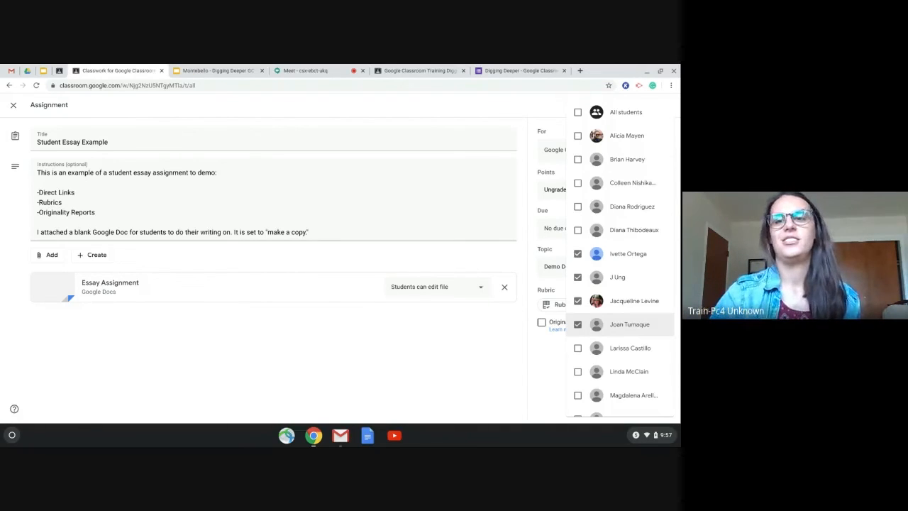
Select all students as recipients and exclude the eighth, tenth and twelfth students in the class list
click(577, 113)
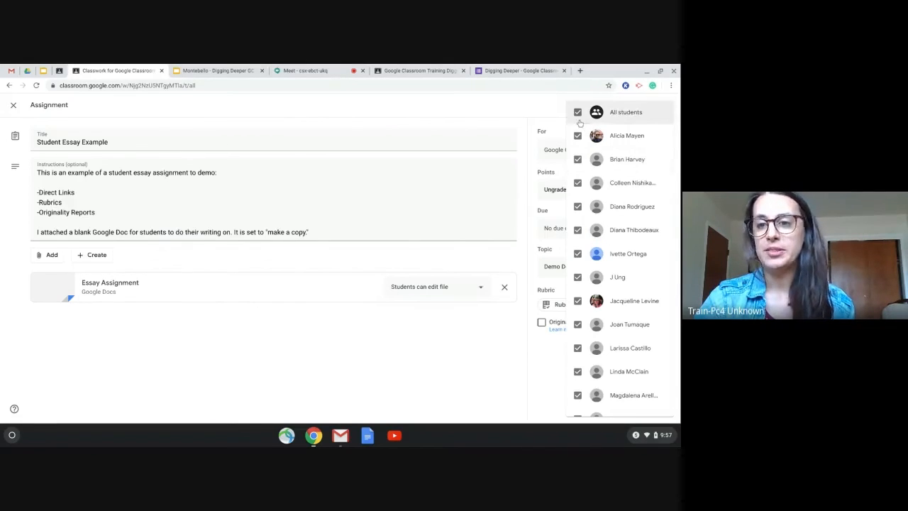
click(578, 302)
click(577, 348)
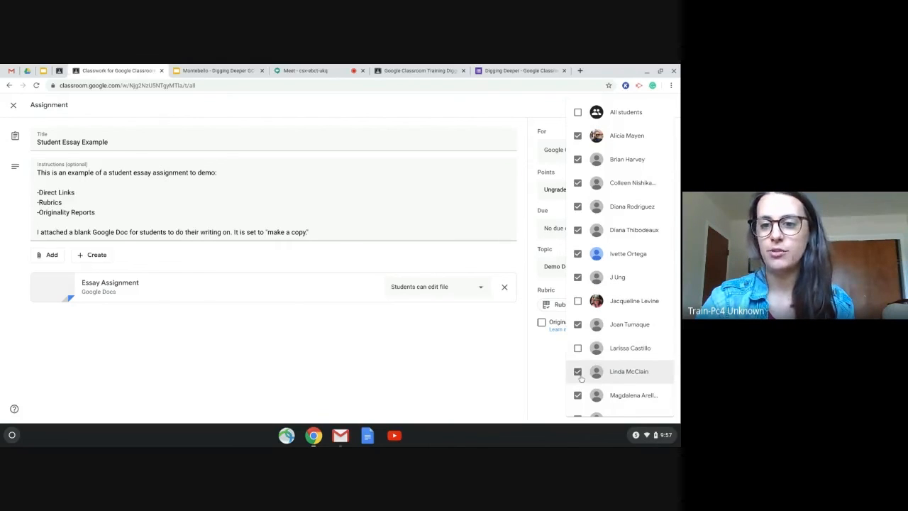
click(578, 396)
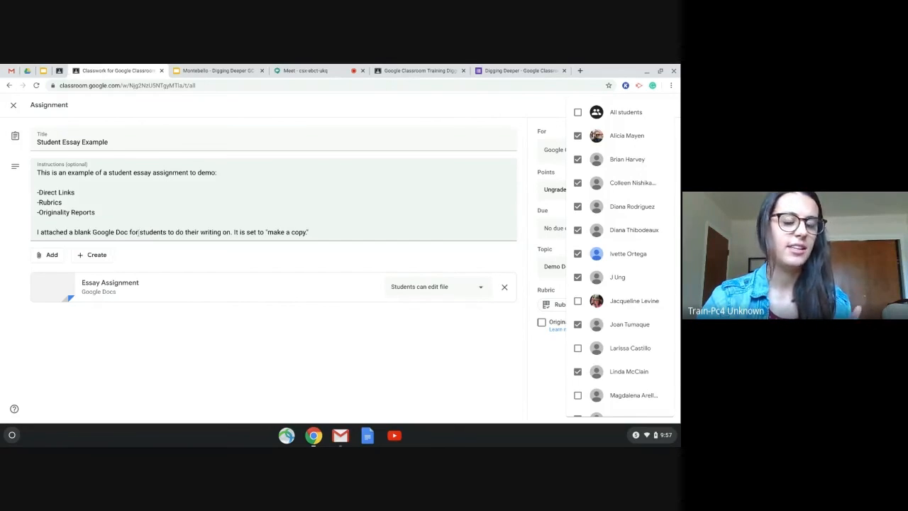
Clear all recipients and select only the seventh, tenth and twelfth students in the class list
click(578, 112)
click(578, 112)
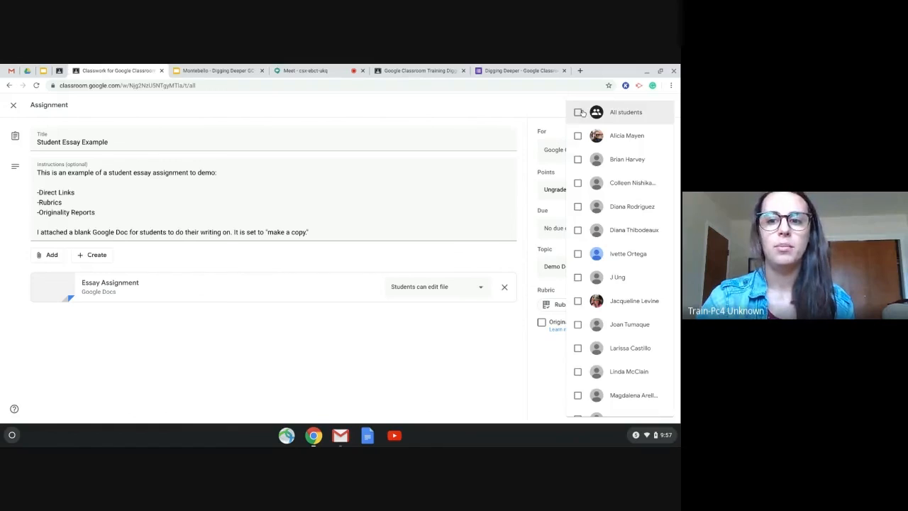
click(577, 277)
click(578, 348)
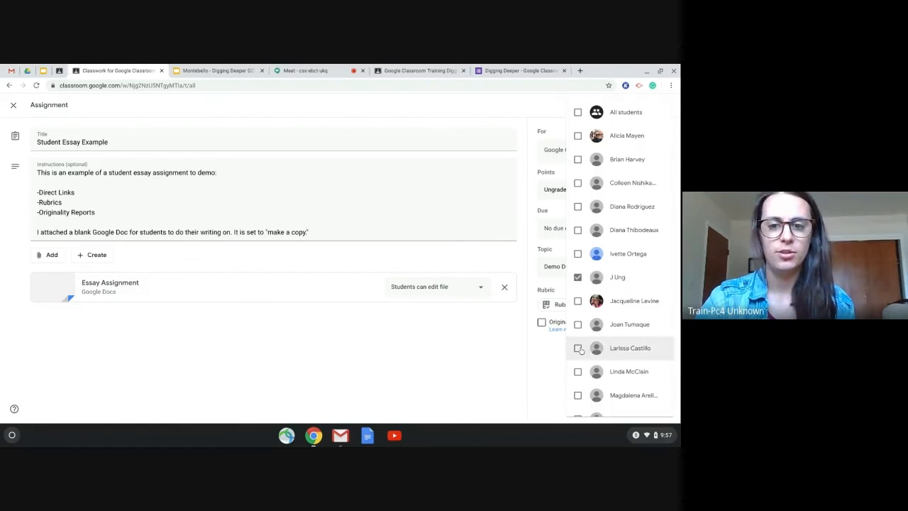
click(578, 395)
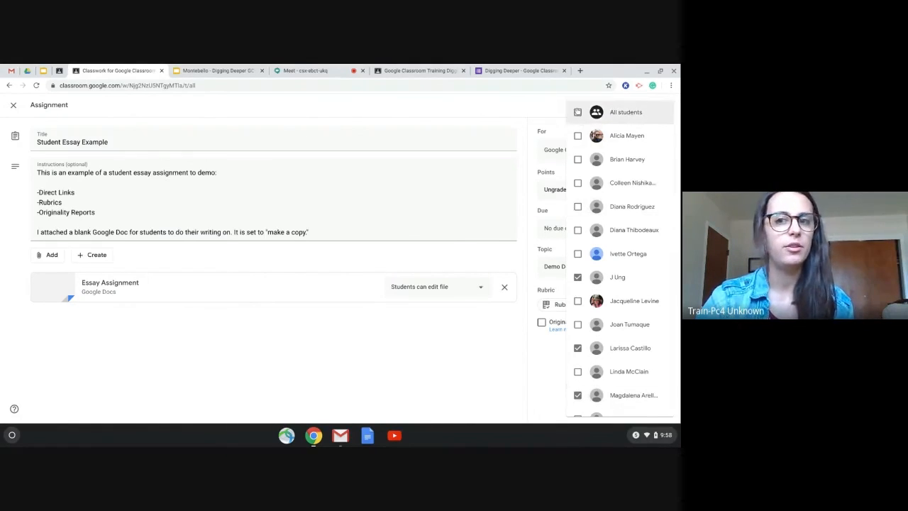
Set the assignment's recipients to All students
click(578, 112)
click(308, 347)
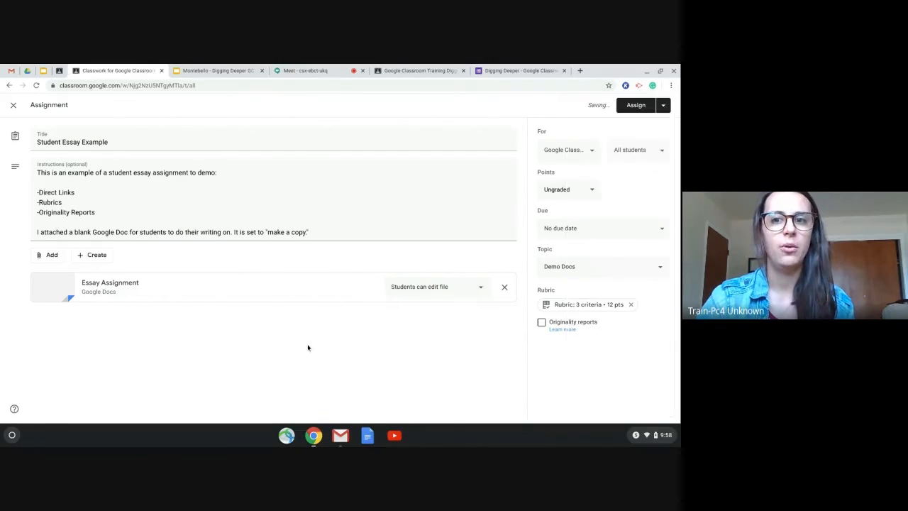